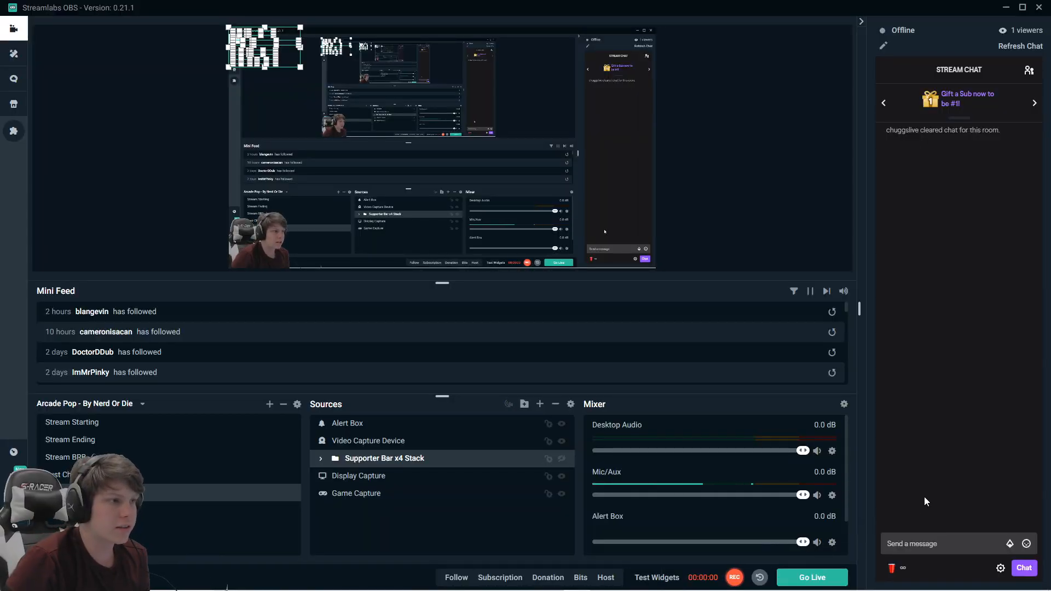
# Open the settings and review the General options, including the output and source alignment snapping sections.
pyautogui.click(790, 204)
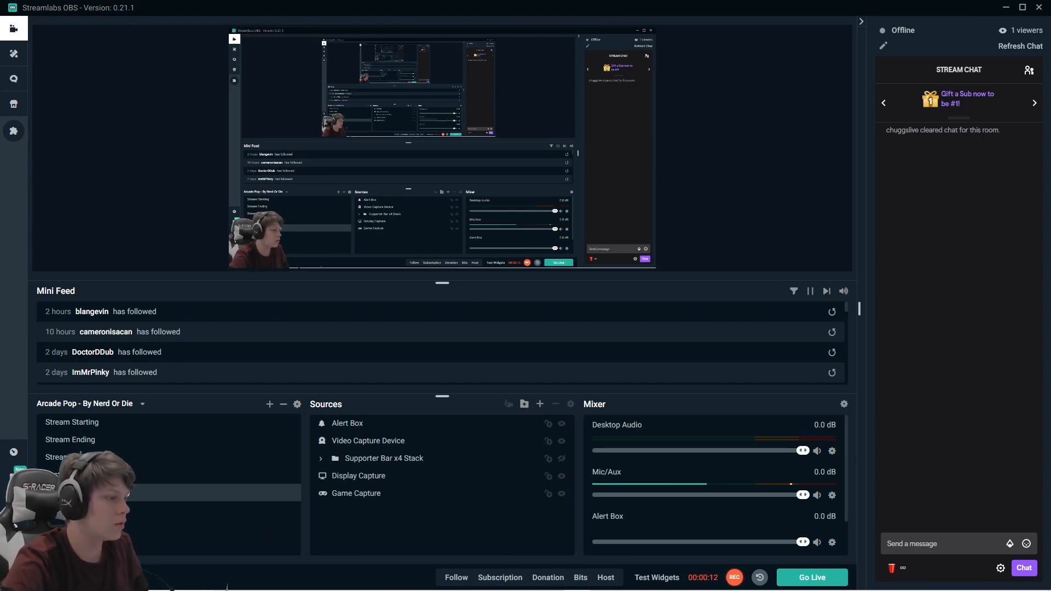
pyautogui.click(14, 577)
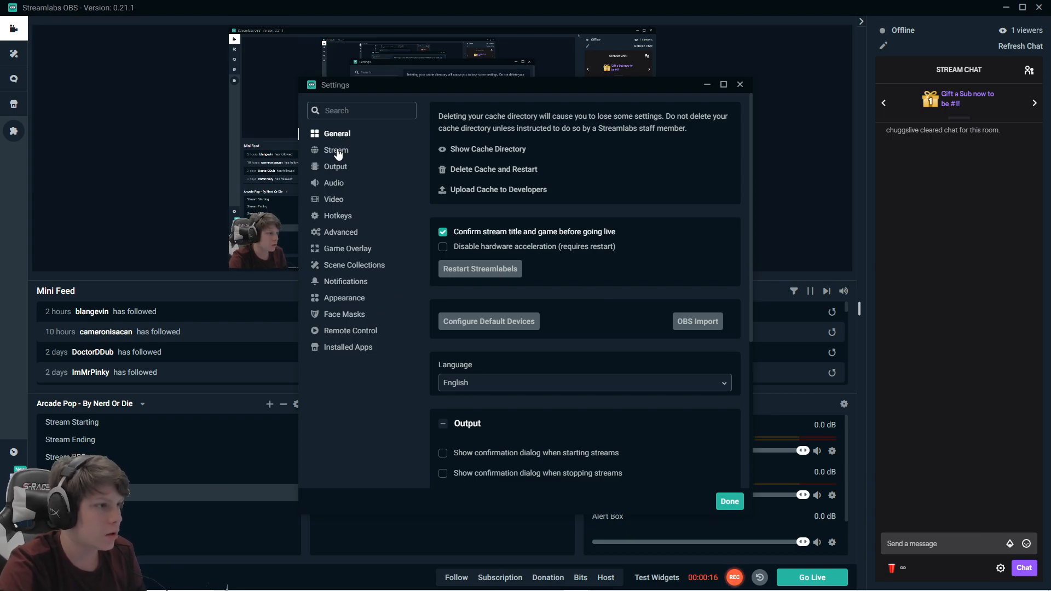
pyautogui.scroll(-3, 536, 243)
pyautogui.scroll(-2, 533, 251)
pyautogui.scroll(1, 515, 287)
pyautogui.scroll(-1, 520, 329)
pyautogui.scroll(4, 543, 403)
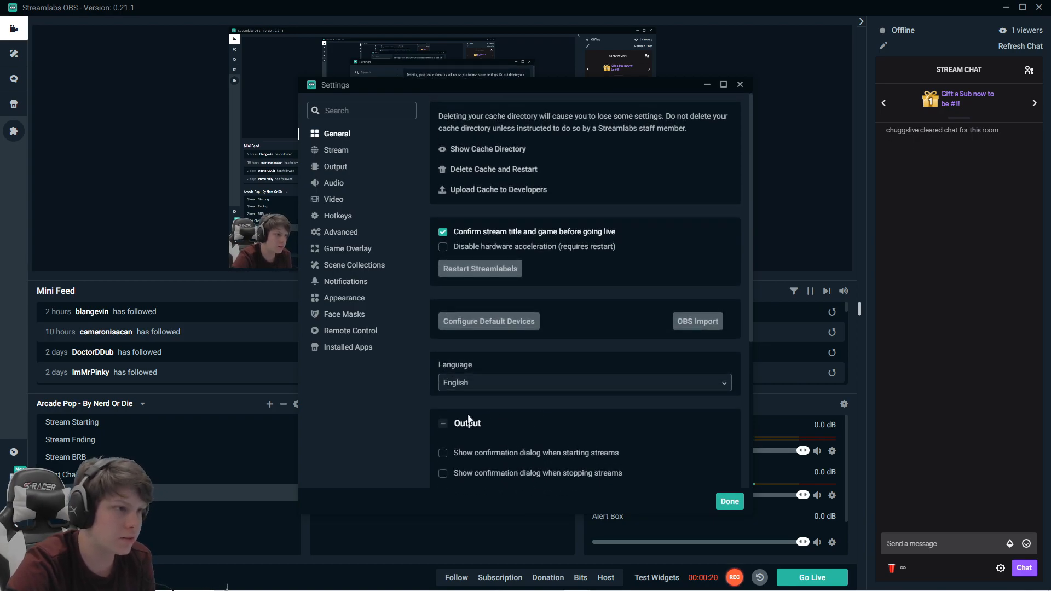
pyautogui.scroll(-2, 574, 406)
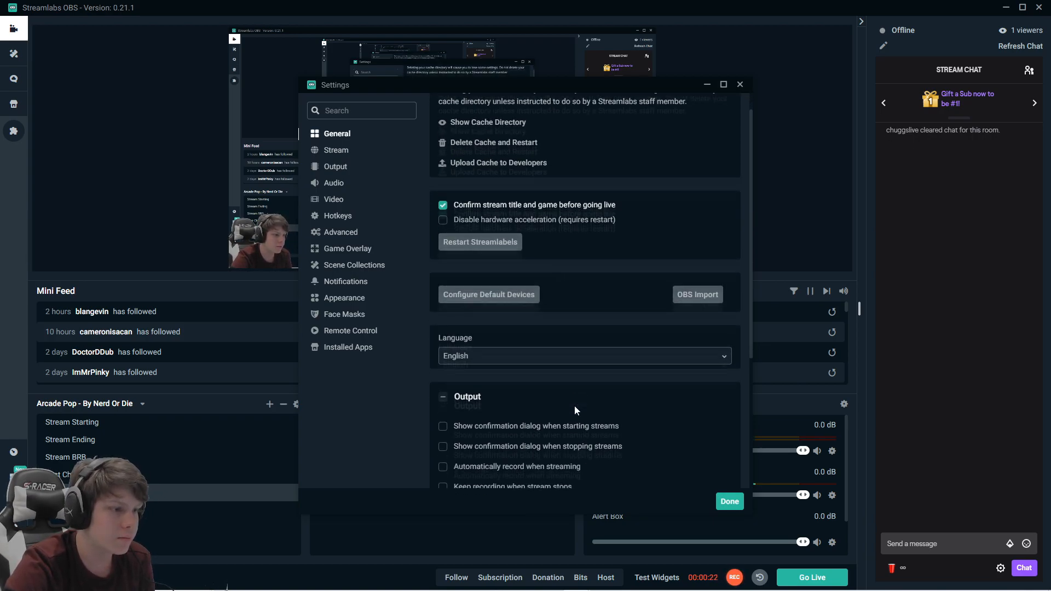
pyautogui.scroll(-1, 526, 345)
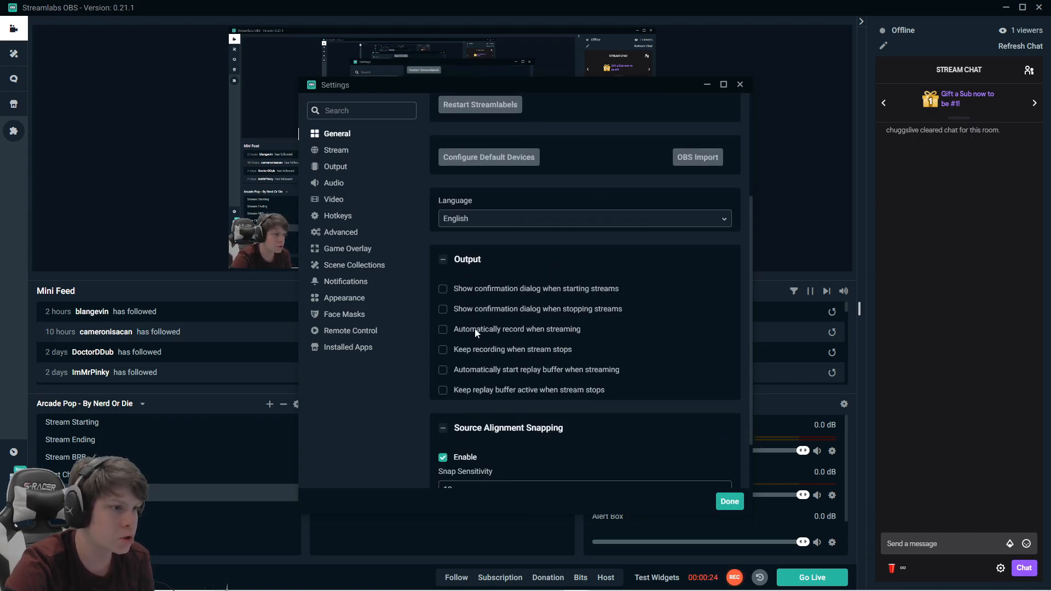
pyautogui.scroll(-1, 477, 324)
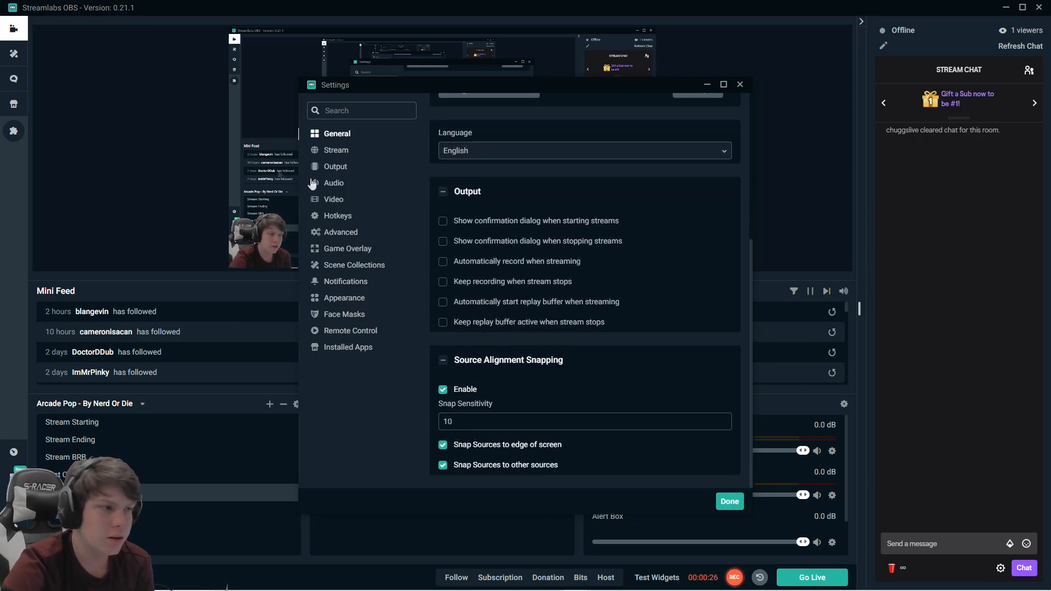
# Review the Stream settings for stream type, service, server and stream key, moving the settings window for a clear view.
pyautogui.moveTo(416, 88); pyautogui.dragTo(454, 92)
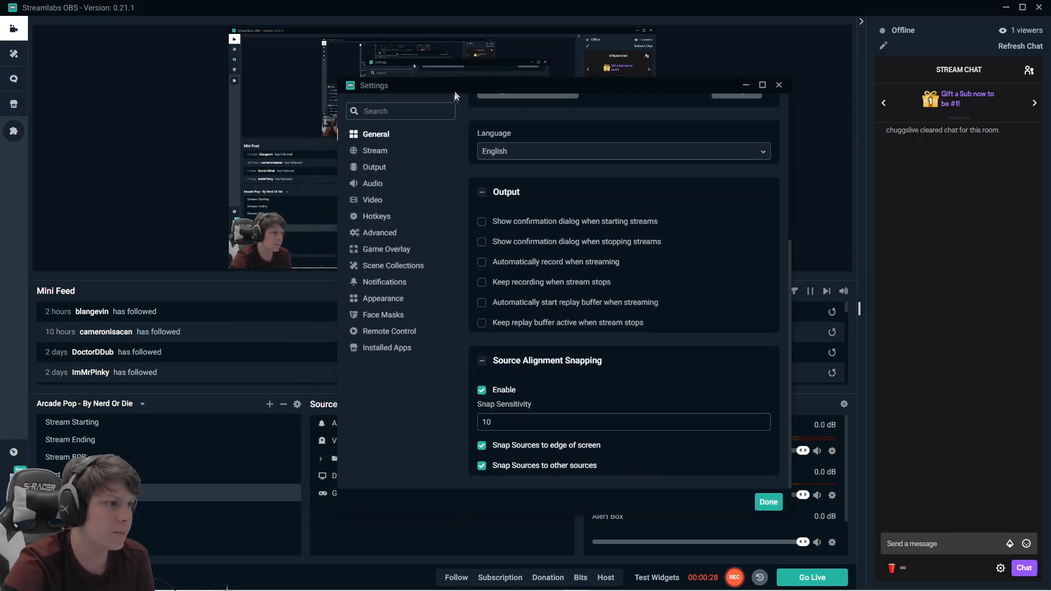
pyautogui.click(370, 155)
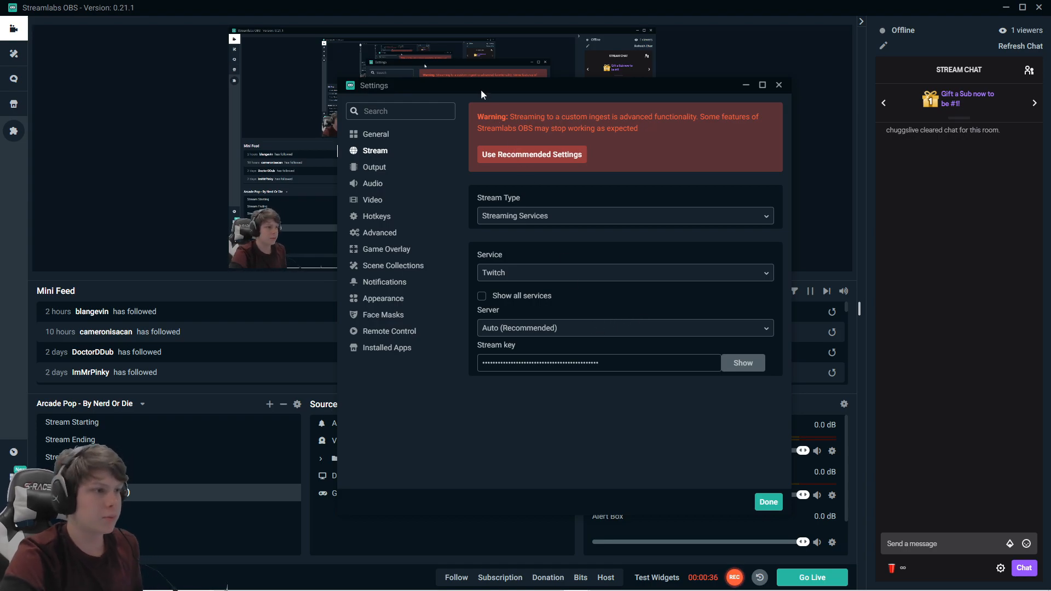
pyautogui.moveTo(481, 89); pyautogui.dragTo(477, 72)
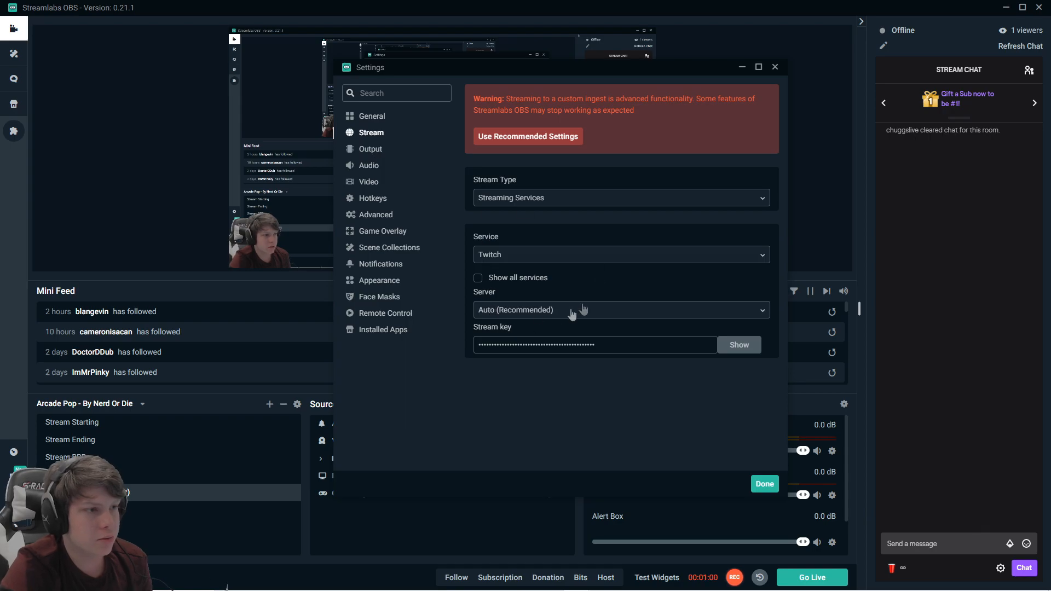
# Open the Output settings for streaming and check the processor and graphics card in Task Manager.
pyautogui.click(366, 153)
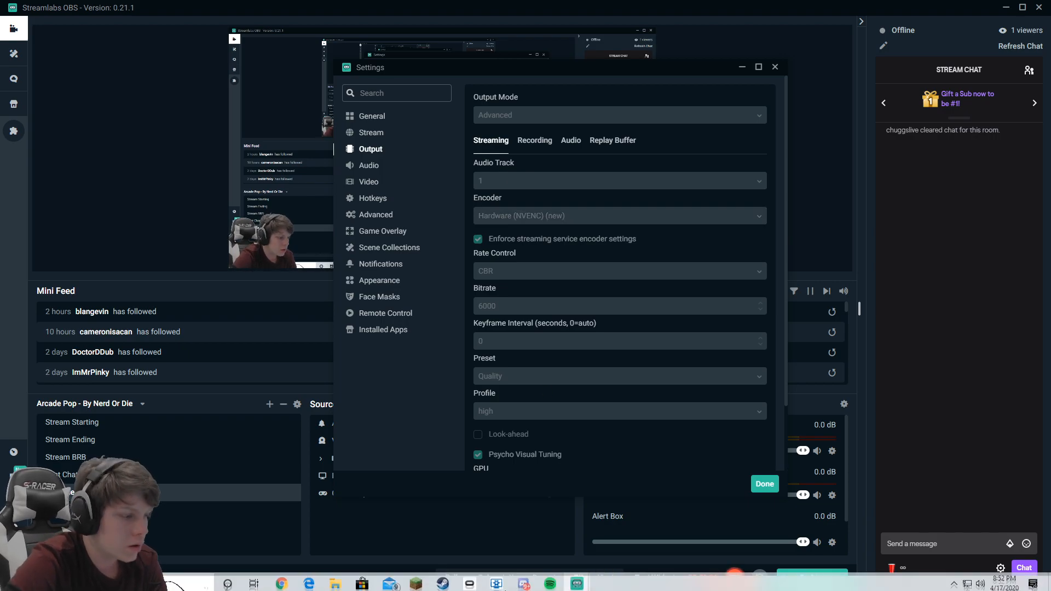
pyautogui.hotkey('ctrl', 'shift', 'Escape')
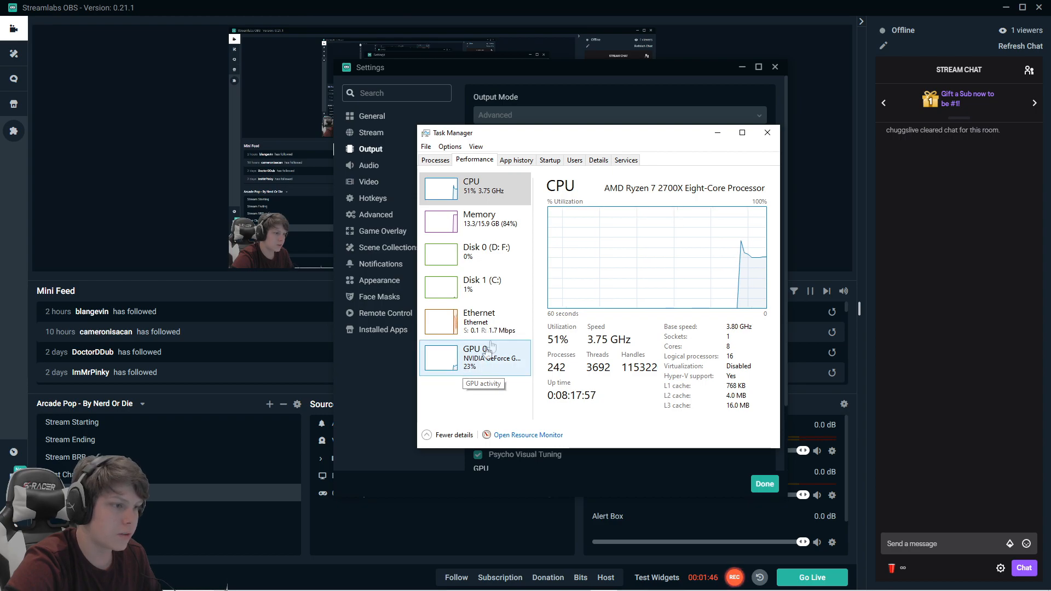
pyautogui.click(549, 85)
# Review the recording output settings, check the CPU load in Task Manager, and return to the streaming output settings.
pyautogui.click(535, 141)
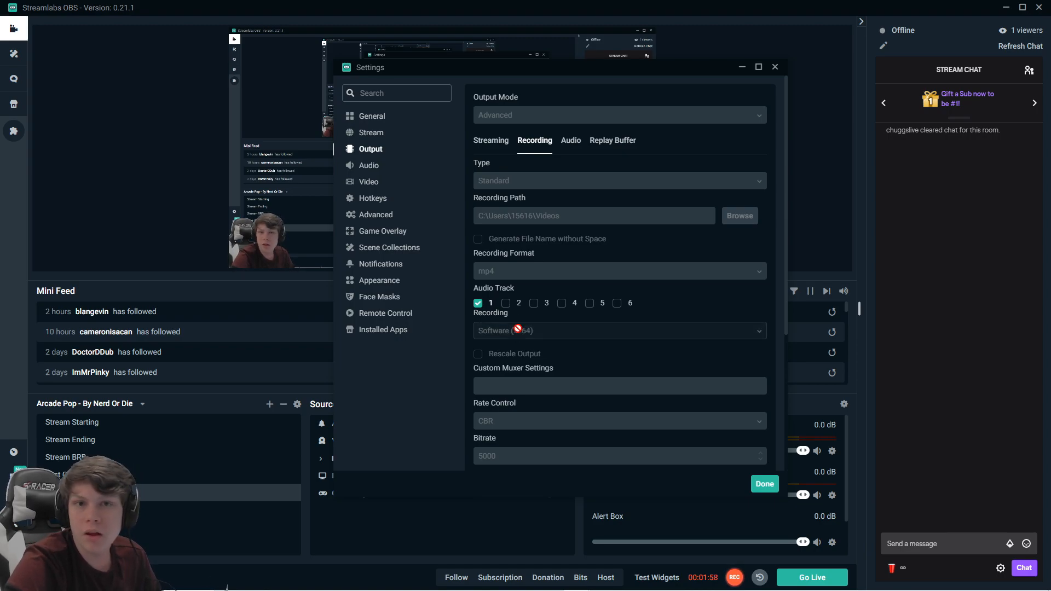
pyautogui.hotkey('ctrl', 'shift', 'Escape')
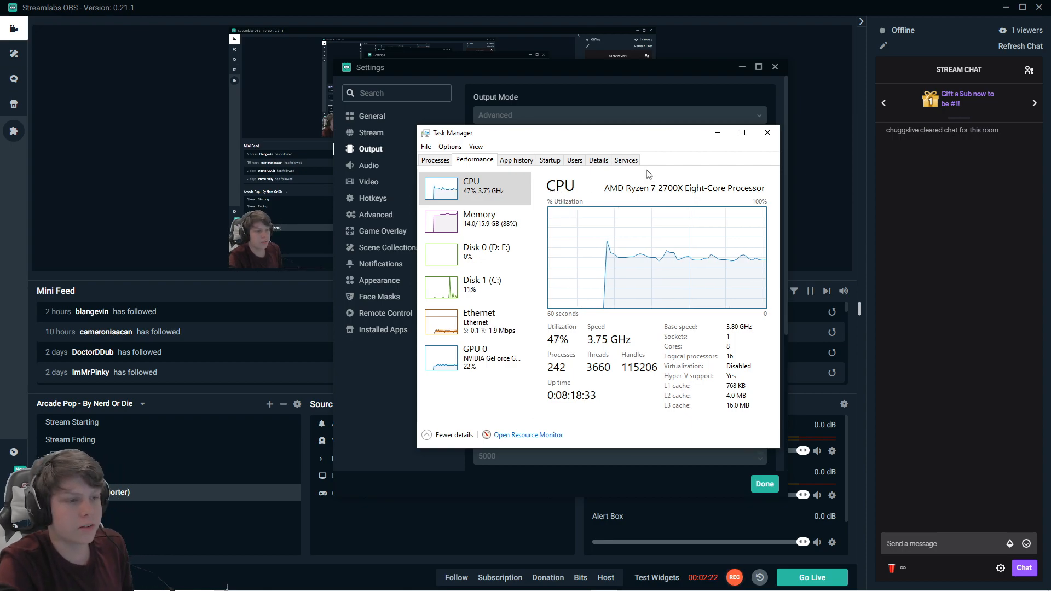
pyautogui.click(768, 137)
pyautogui.click(492, 143)
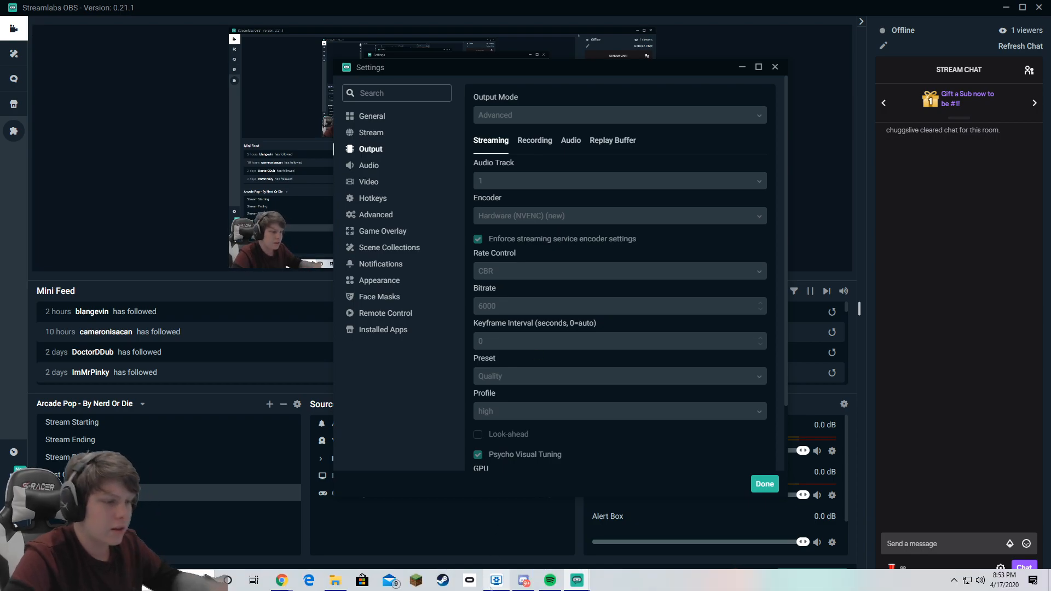
pyautogui.press('Escape')
pyautogui.hotkey('alt', 'Tab')
pyautogui.press('Tab')
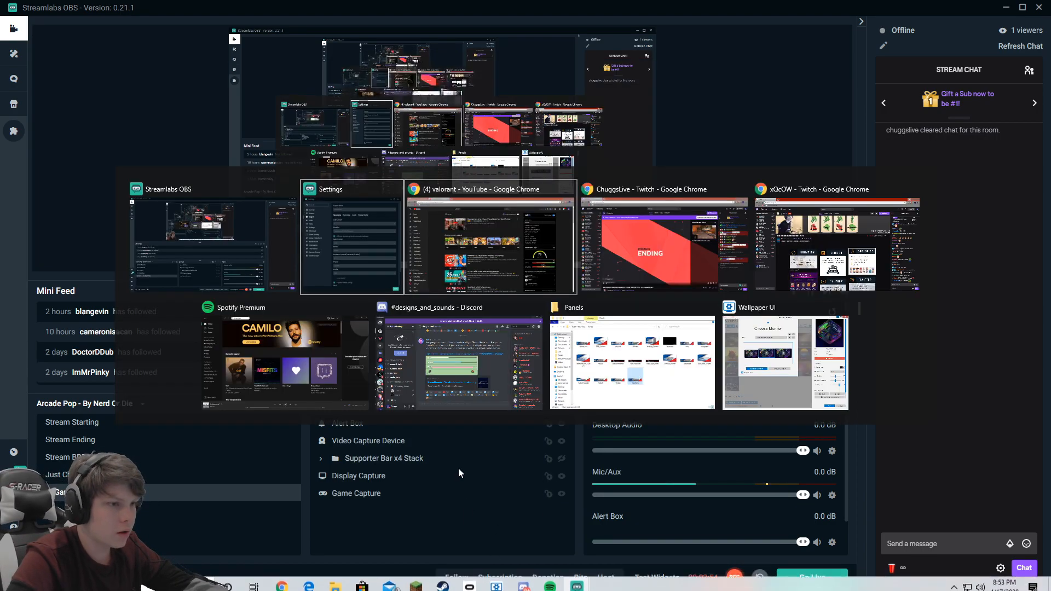
pyautogui.press('Escape')
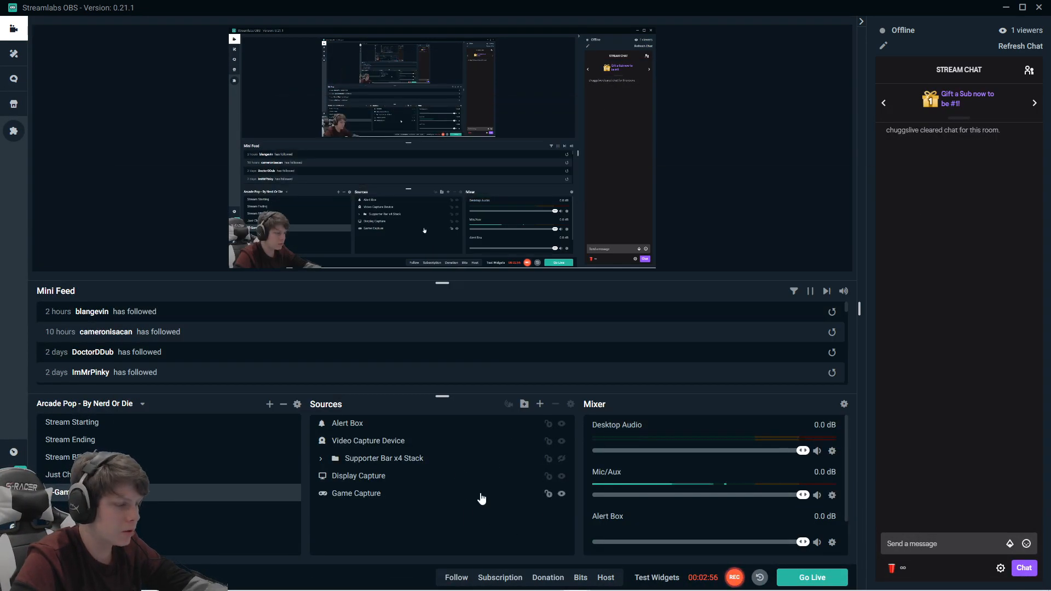
# Examine the CPU and GPU performance graphs in Task Manager while the recording runs.
pyautogui.hotkey('ctrl', 'shift', 'Escape')
pyautogui.click(469, 161)
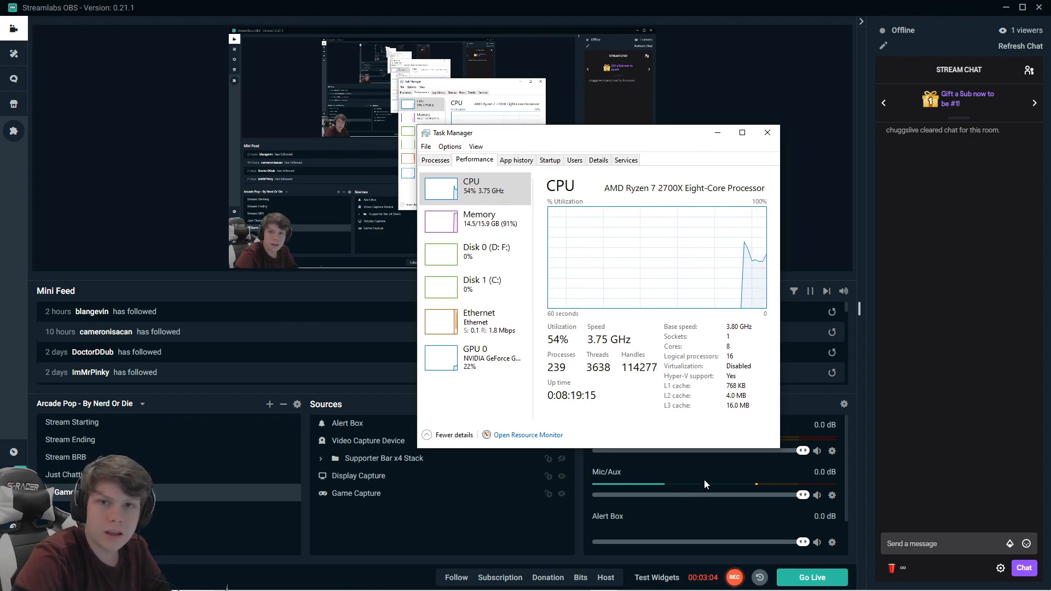
pyautogui.click(470, 372)
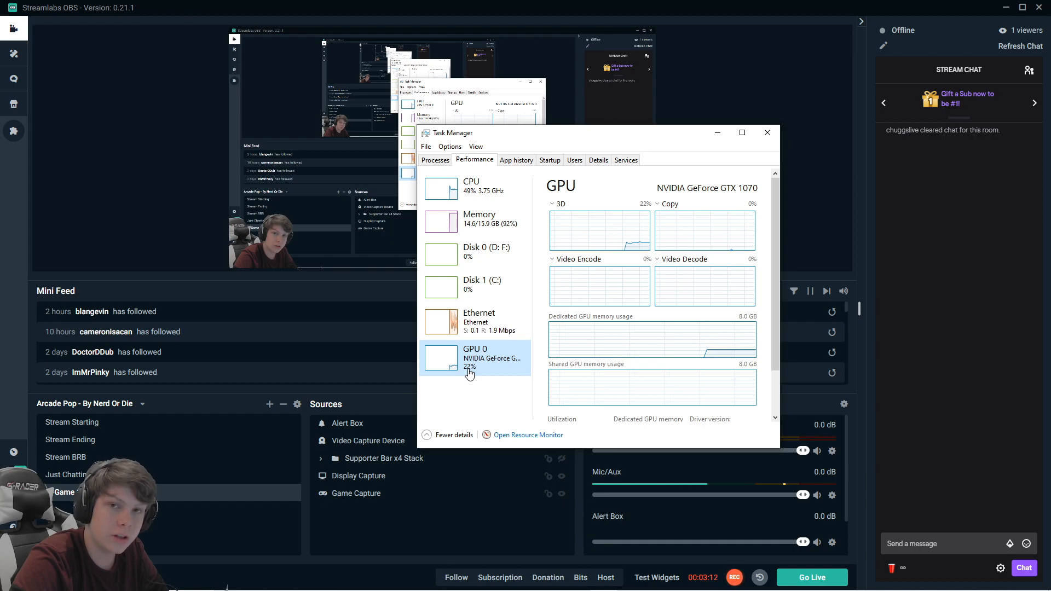
# Start a new recording and compare its CPU and GPU load in Task Manager, closing it when done.
pyautogui.click(734, 577)
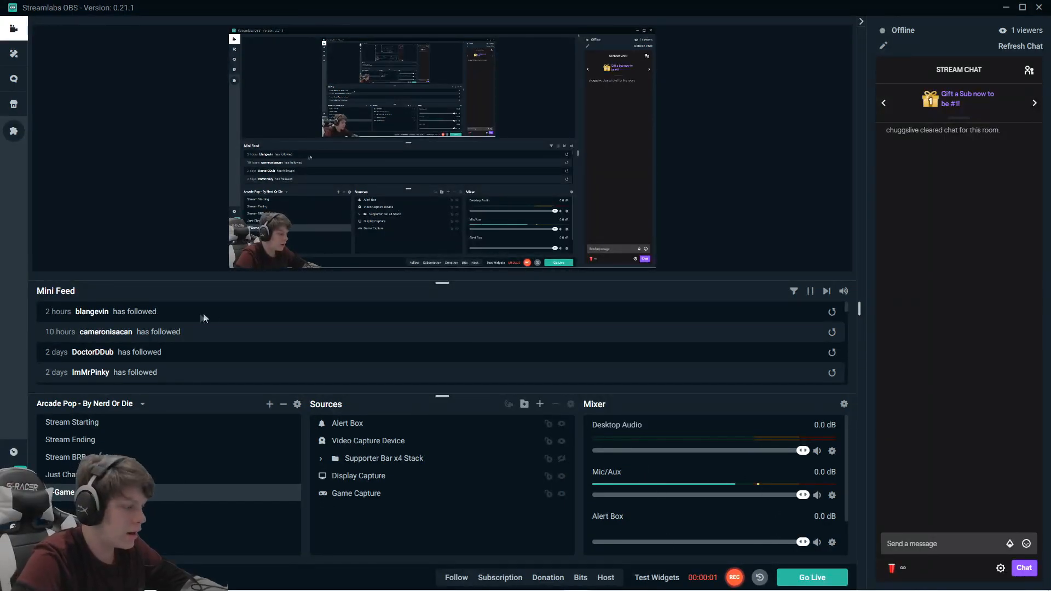
pyautogui.hotkey('alt', 'Tab')
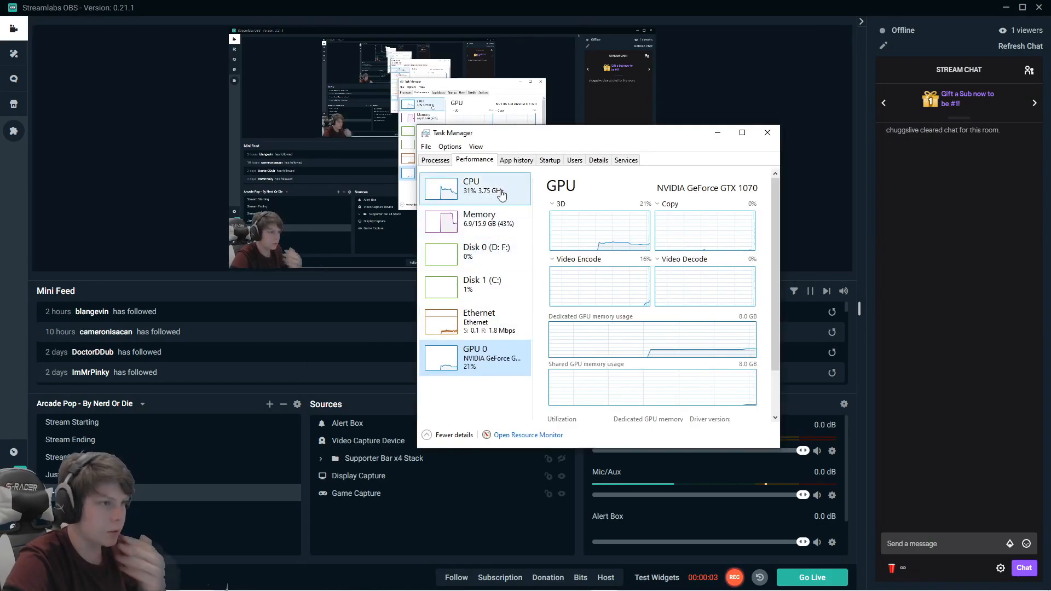
pyautogui.click(466, 200)
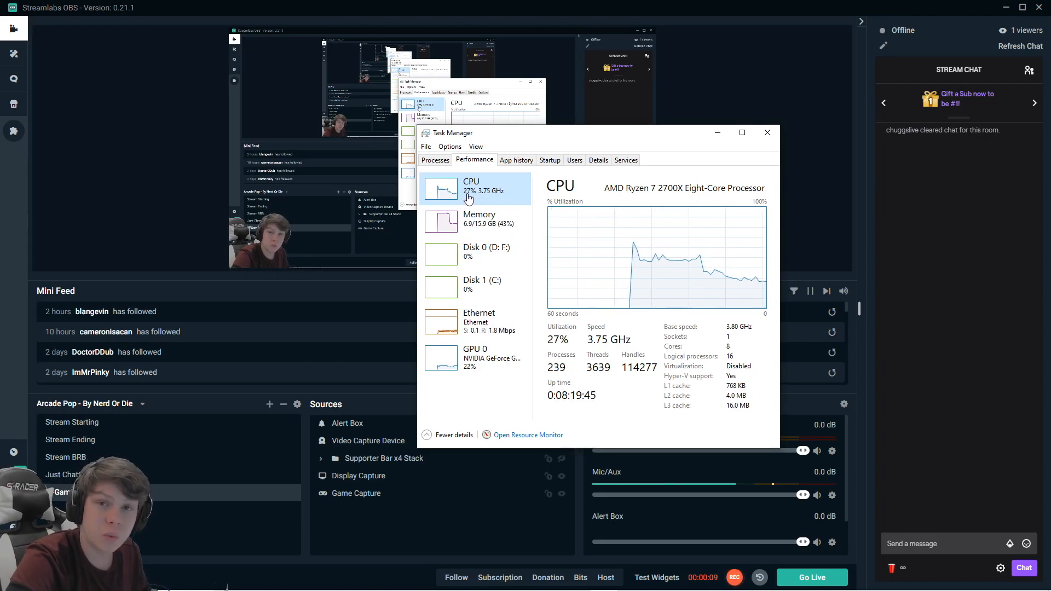
pyautogui.click(481, 372)
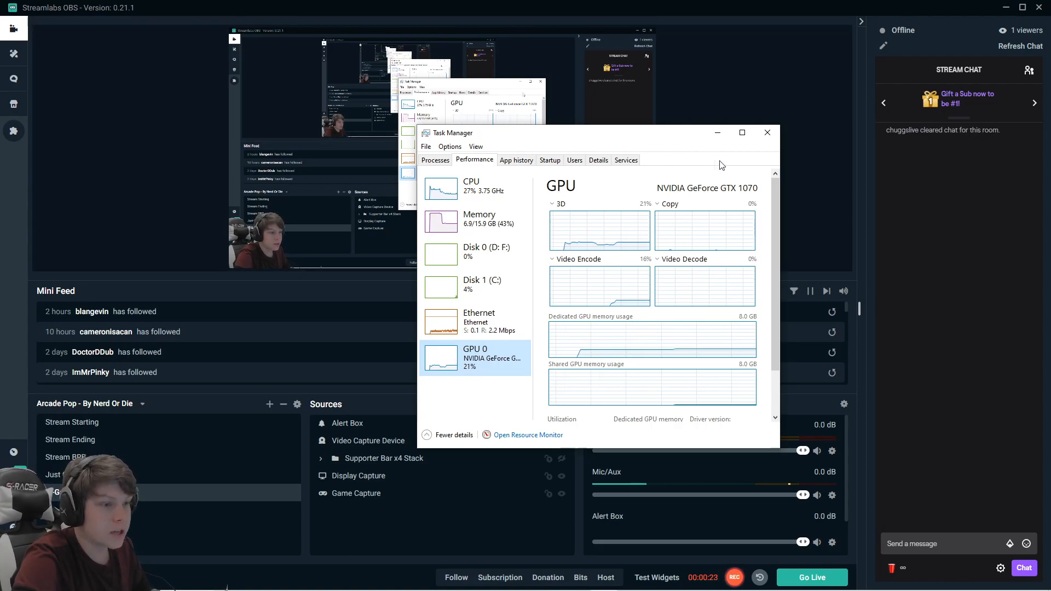
pyautogui.click(768, 132)
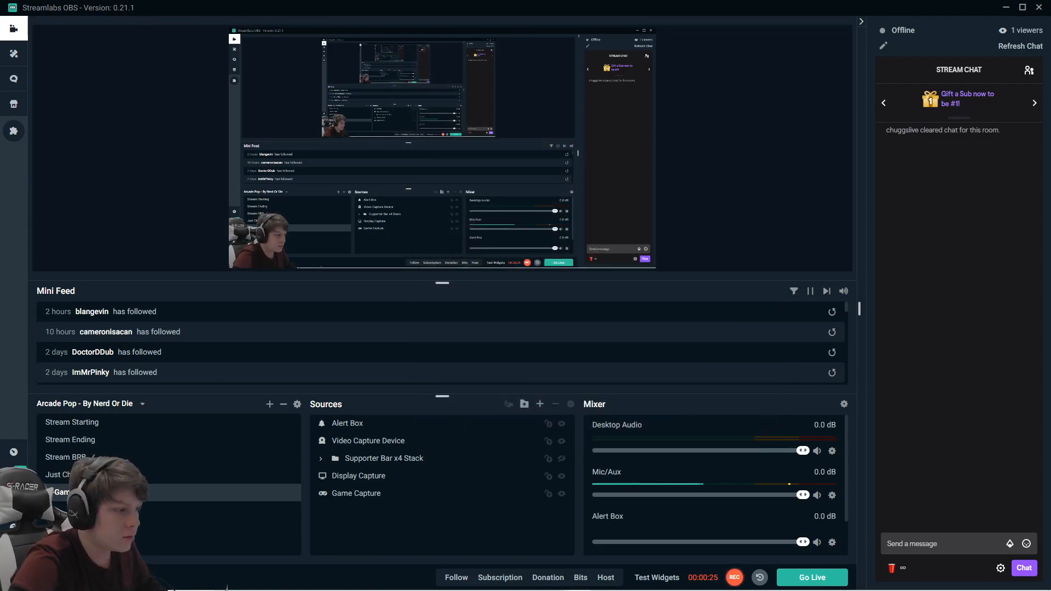
# Reopen the Output settings and review the streaming encoder, rate control and bitrate.
pyautogui.click(14, 452)
pyautogui.click(334, 168)
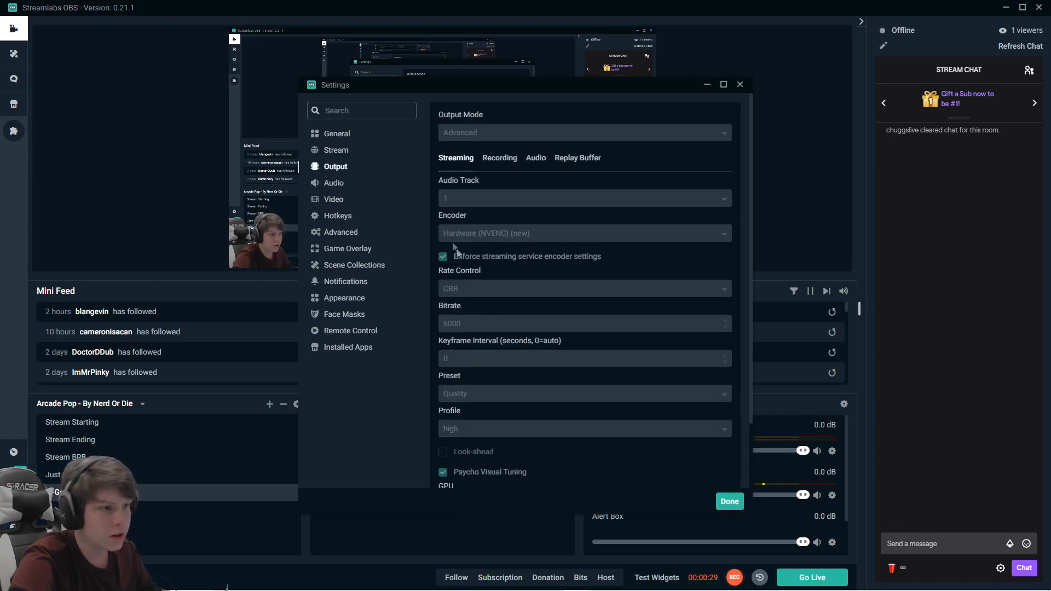
pyautogui.scroll(-1, 511, 235)
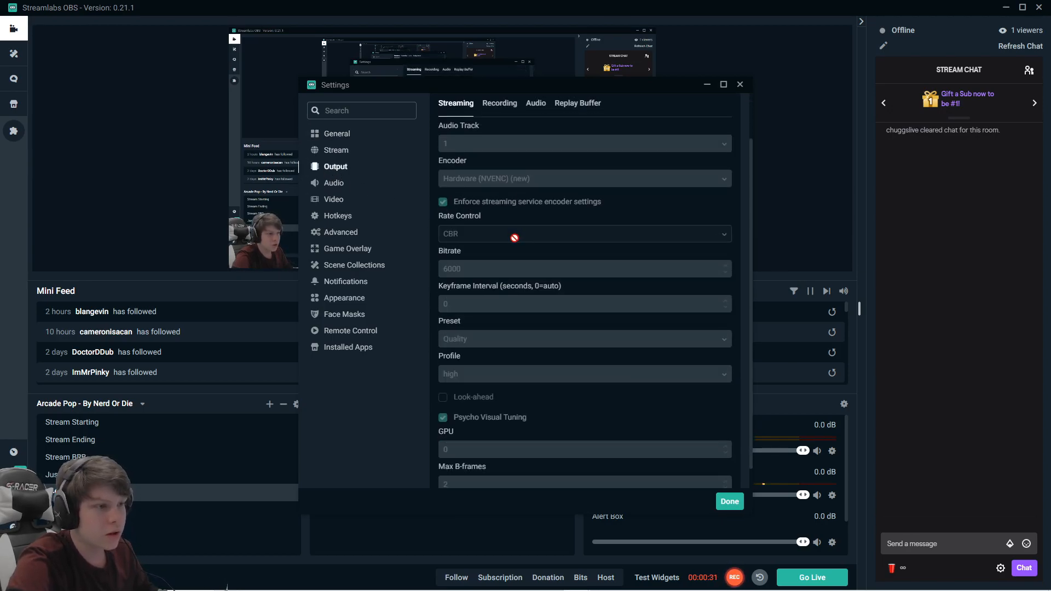
pyautogui.scroll(1, 570, 249)
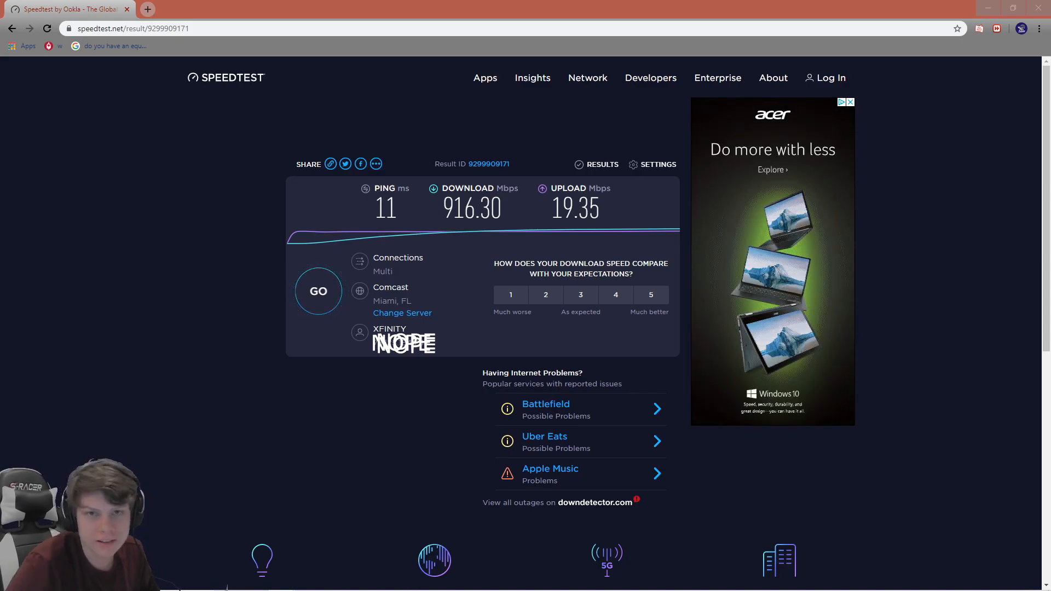
# Close the Speedtest result window and examine the streaming encoder, preset, profile, GPU and Max B-frames settings.
pyautogui.click(1036, 5)
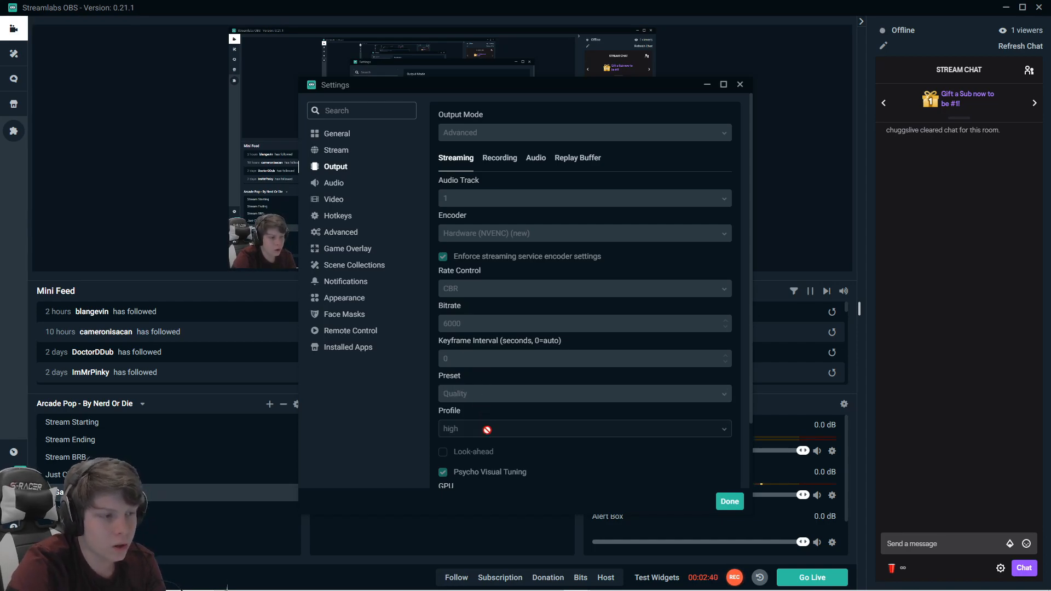
pyautogui.doubleClick(510, 236)
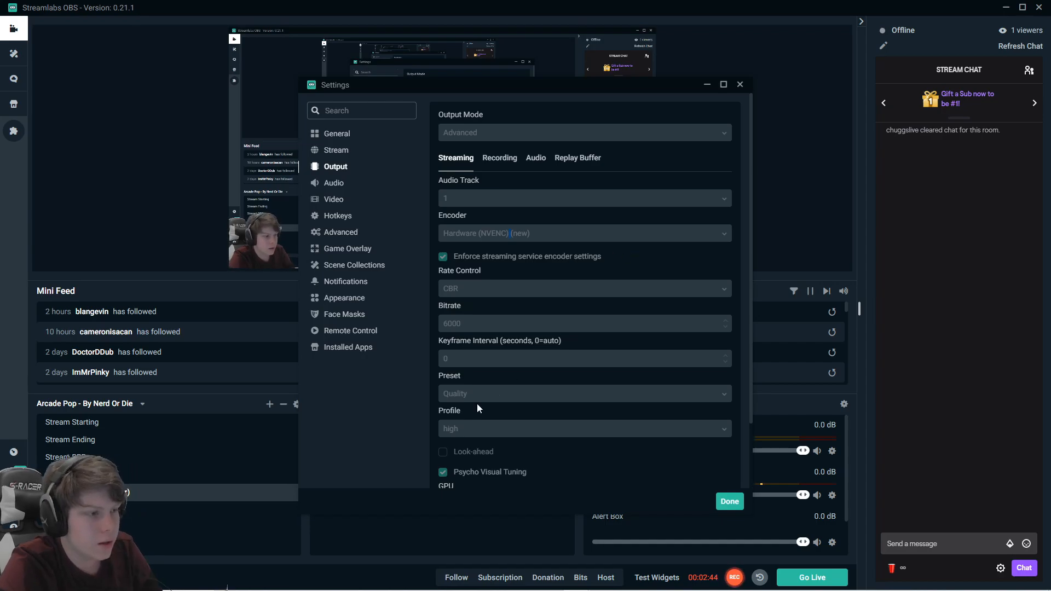
pyautogui.click(552, 228)
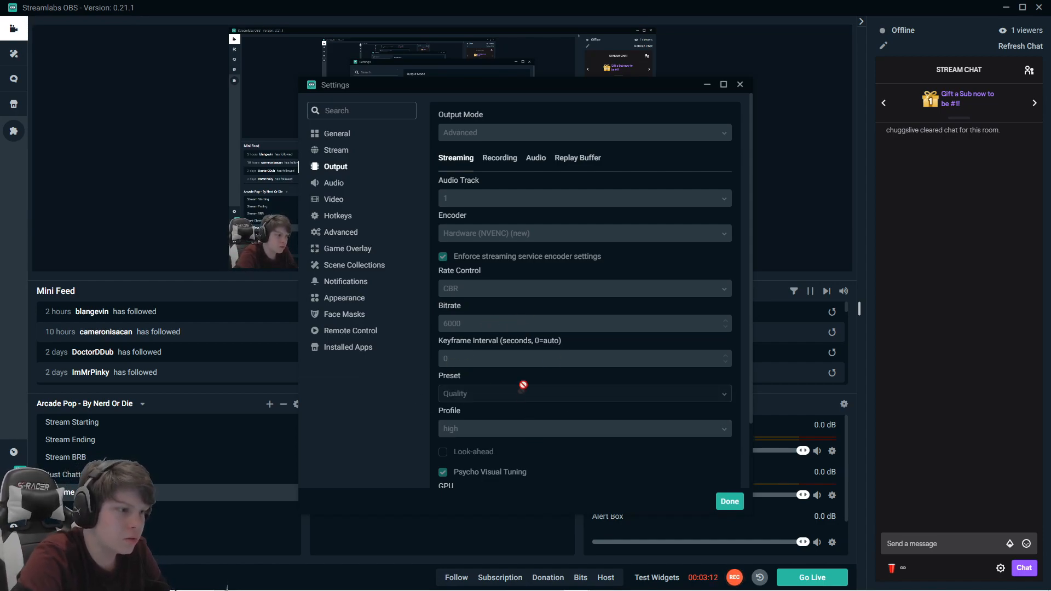
pyautogui.scroll(-3, 538, 394)
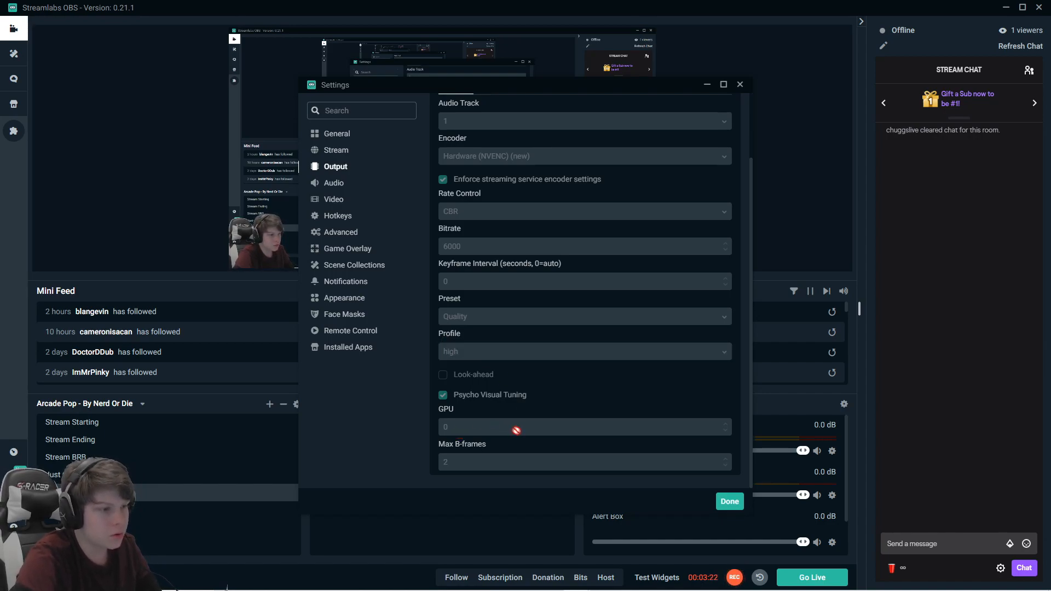
# Set the audio sample rate to 44.1khz and the channels to Stereo in the Audio settings.
pyautogui.click(332, 184)
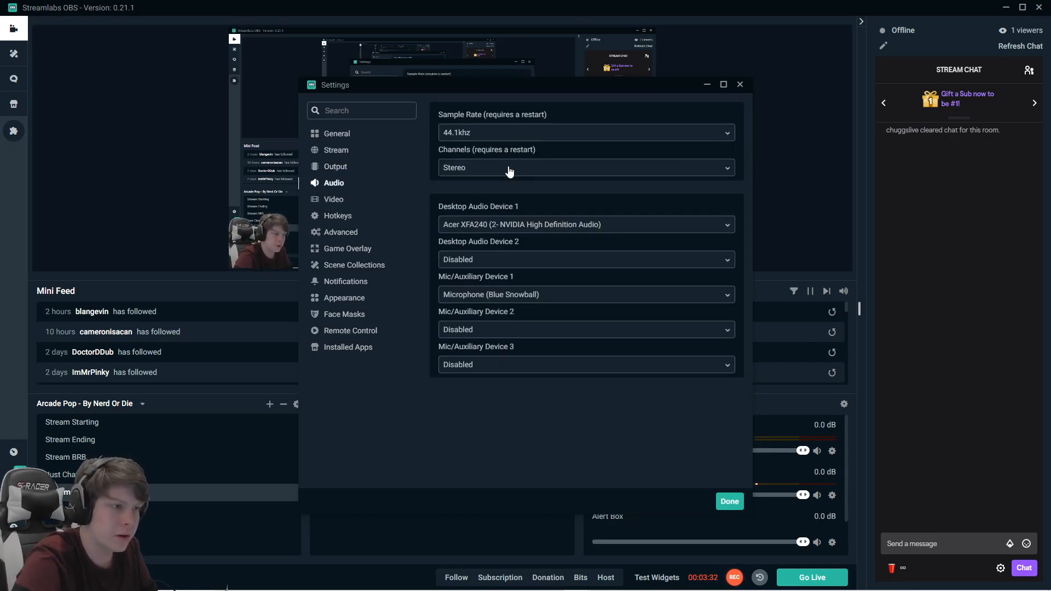
pyautogui.click(491, 137)
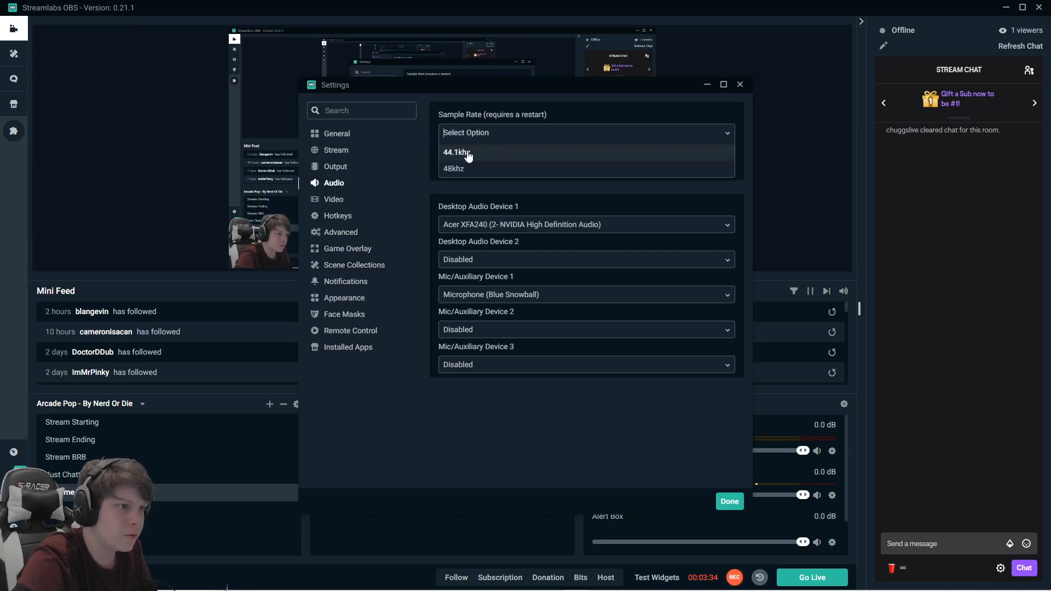
pyautogui.click(468, 153)
pyautogui.click(491, 167)
pyautogui.click(482, 204)
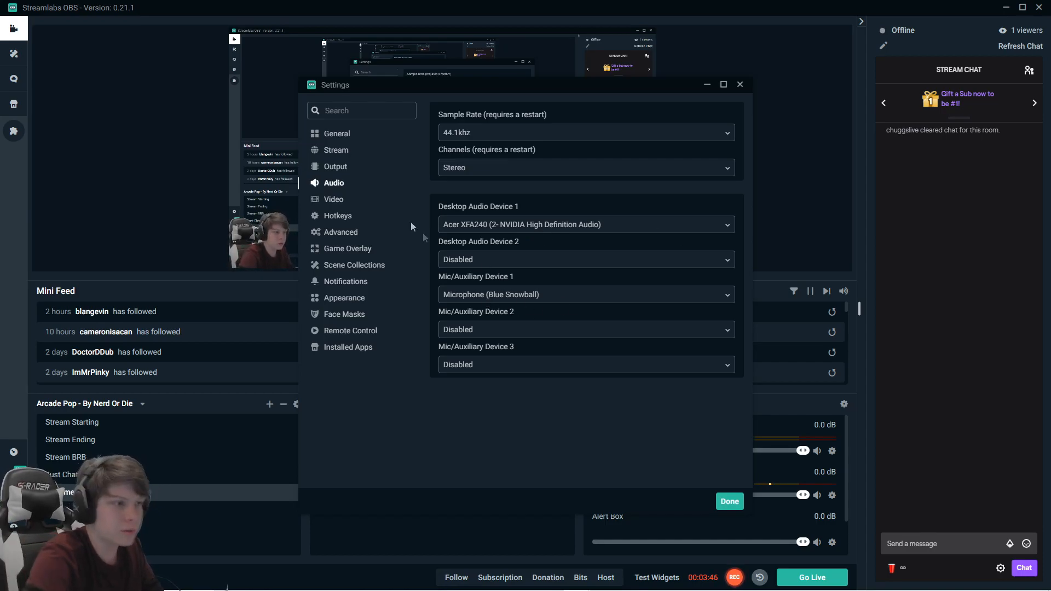
# Review the Video resolution and FPS settings and the Advanced video, audio and recording options.
pyautogui.click(337, 200)
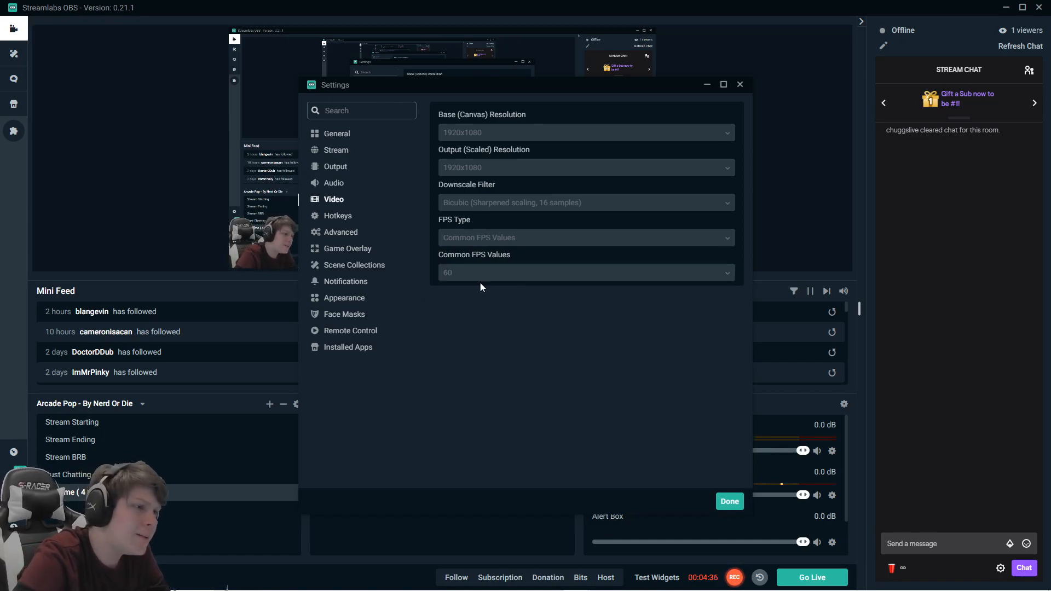
pyautogui.click(342, 234)
pyautogui.scroll(-5, 490, 189)
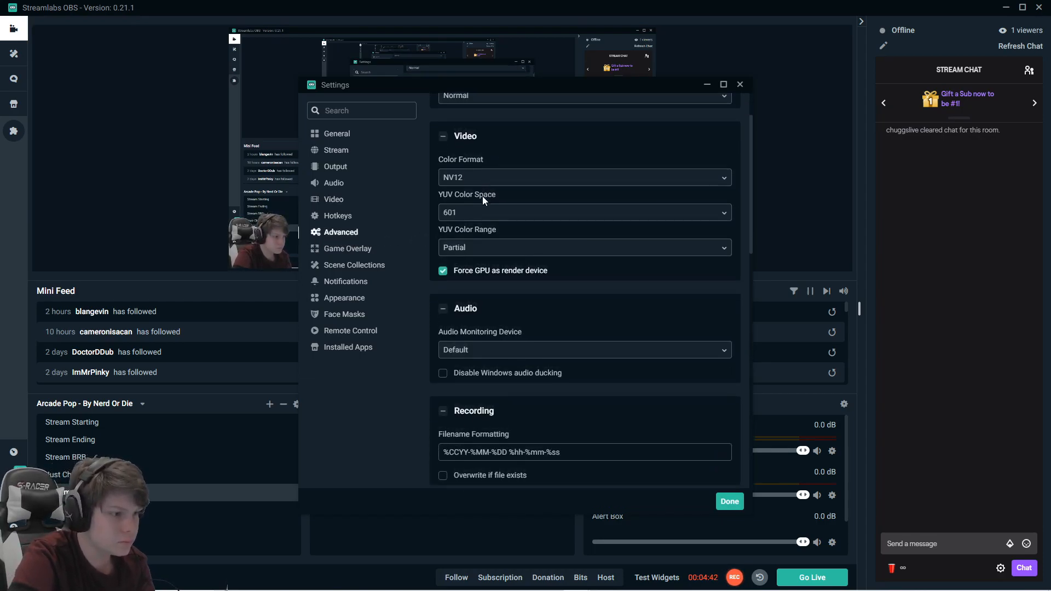
# Examine the Replay Buffer, Stream Delay, Automatically Reconnect, Network and Sources options in the Advanced settings.
pyautogui.scroll(-4, 486, 208)
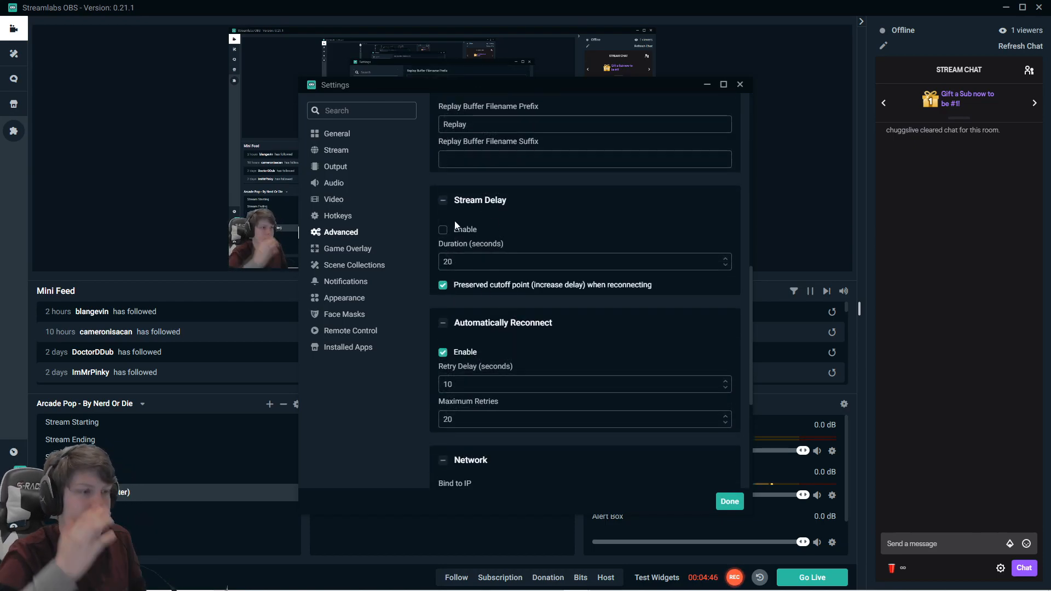
pyautogui.scroll(9, 628, 236)
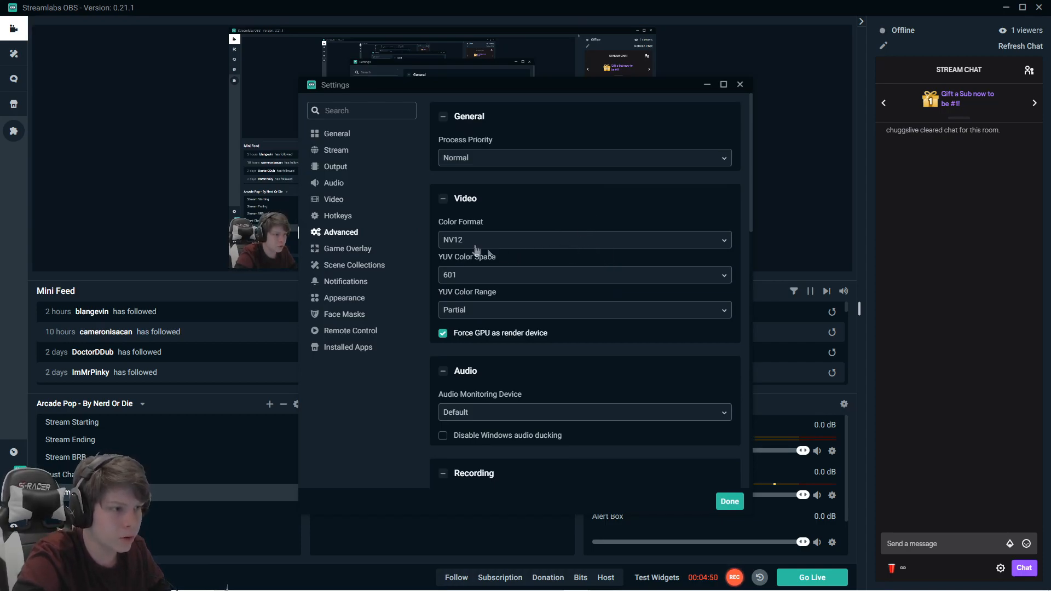
pyautogui.scroll(-5, 572, 284)
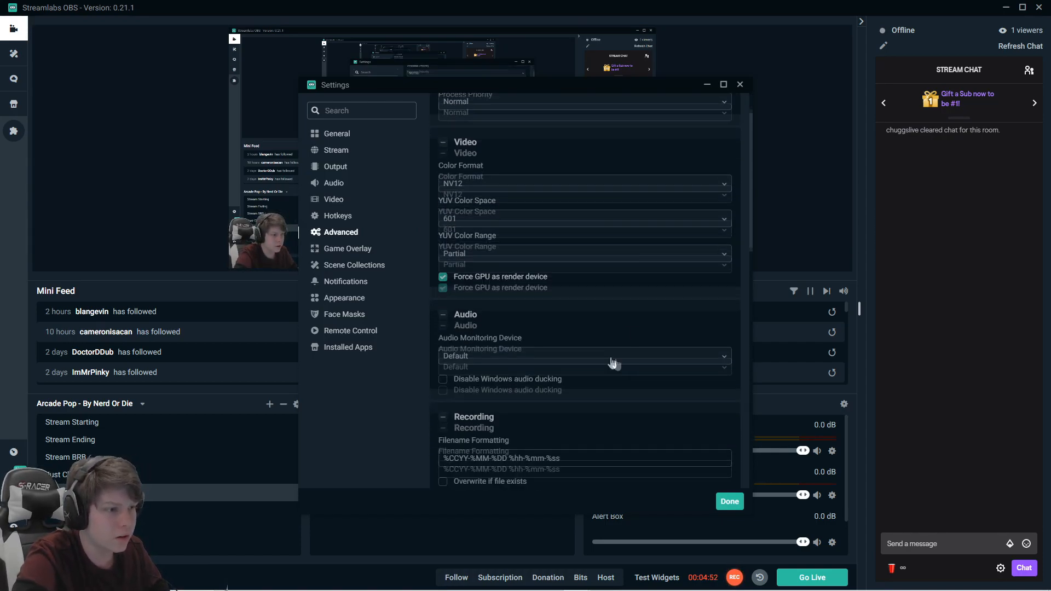
pyautogui.scroll(-3, 523, 264)
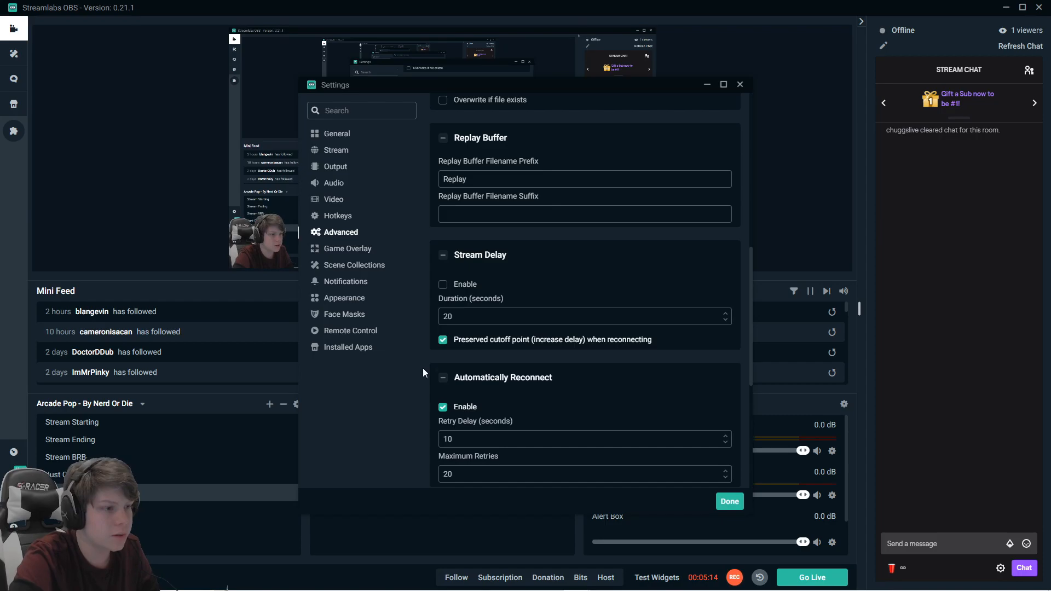
pyautogui.scroll(-5, 497, 367)
pyautogui.scroll(1, 501, 366)
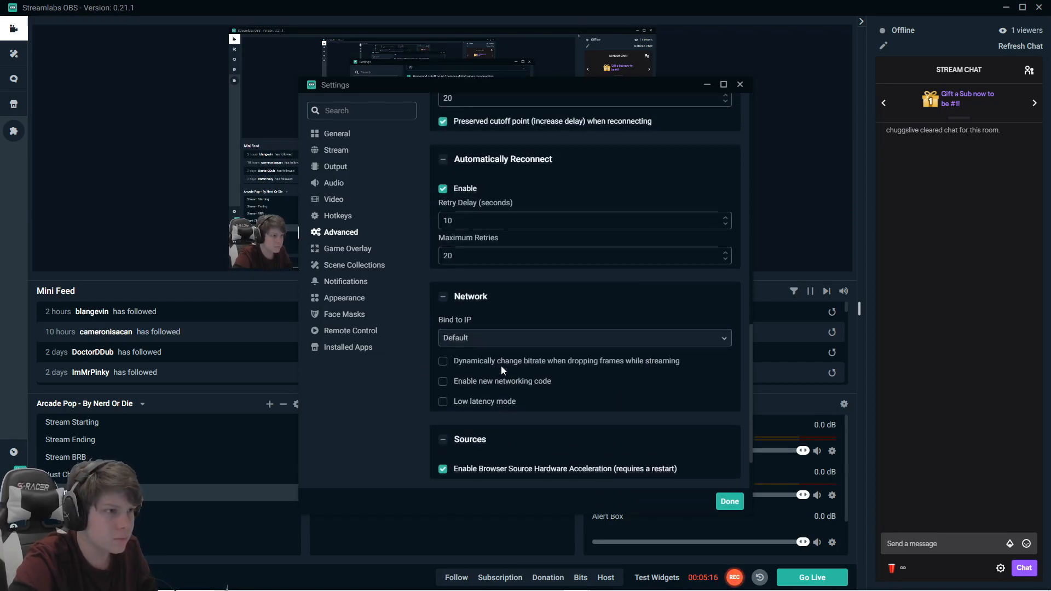
pyautogui.scroll(2, 501, 365)
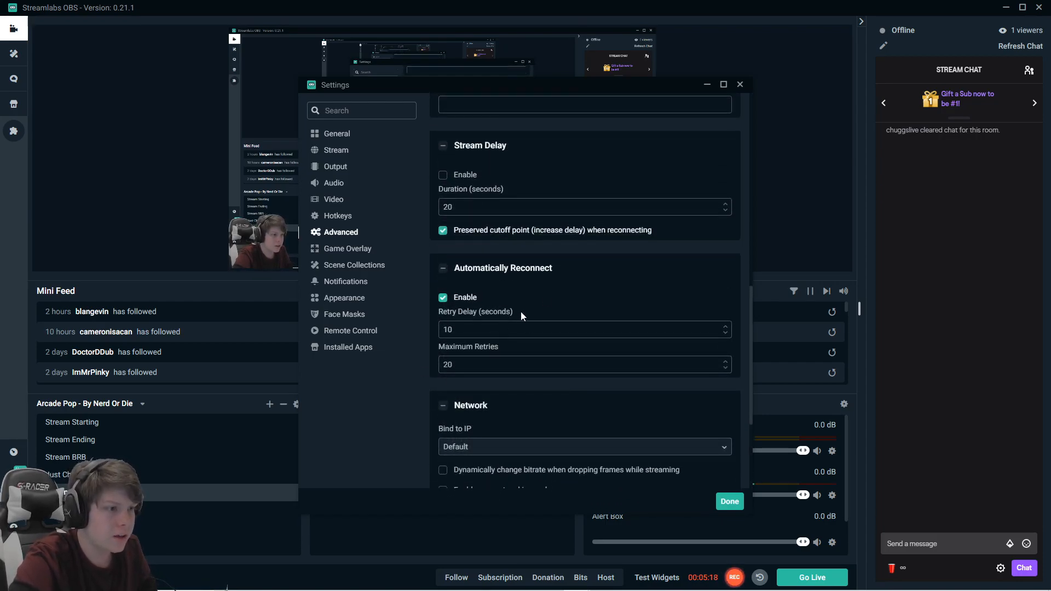